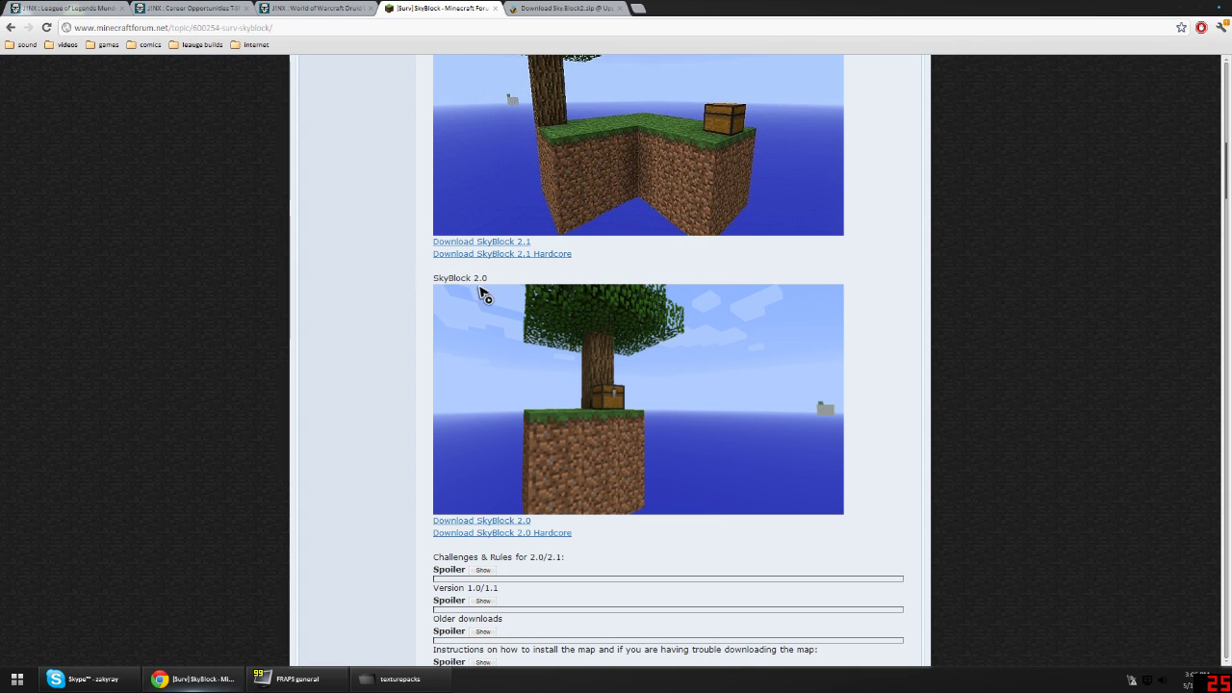
- Open the Download SkyBlock 2.1 link from the forum post in a new tab
left_click(546, 253)
scroll(535, 256, "up", 10)
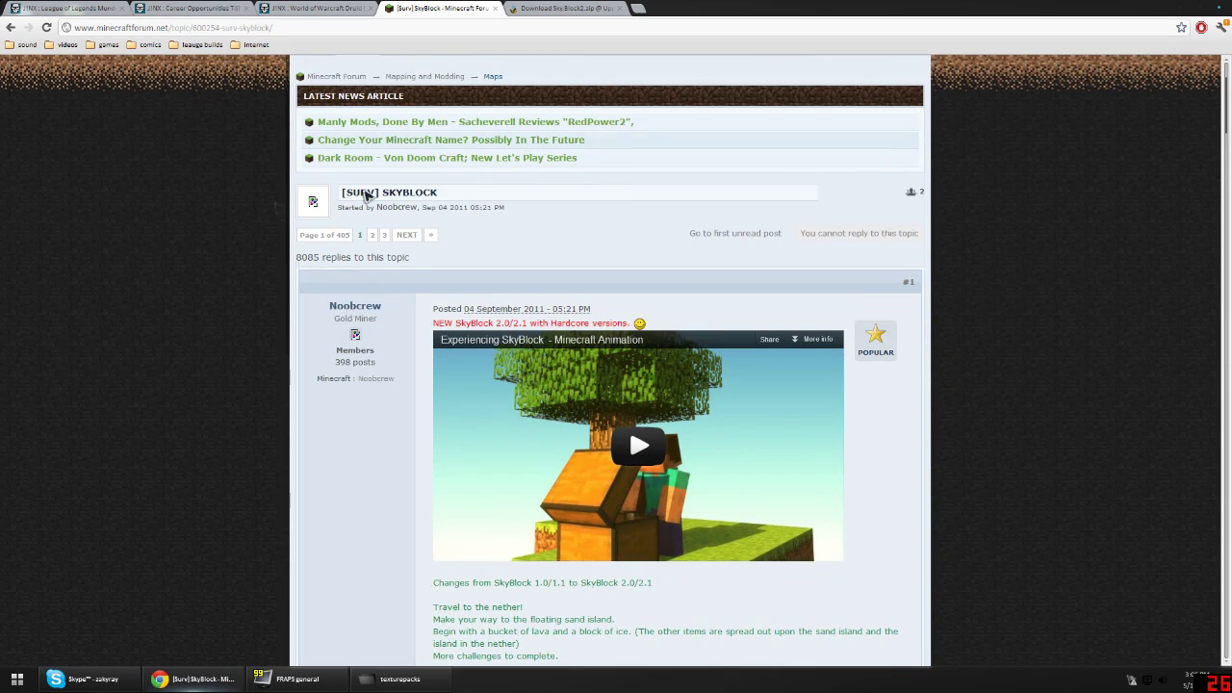
scroll(677, 332, "down", 6)
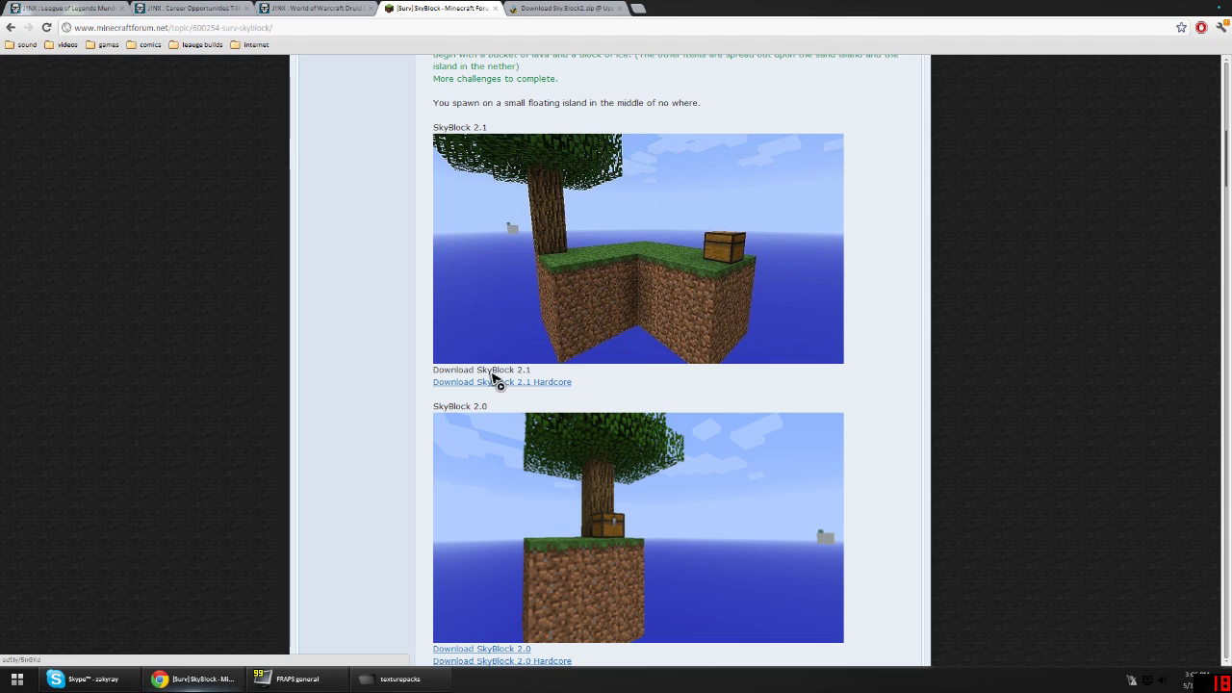
- Skip the Uppit ad and download SkyBlock2.1.zip (2.0 MB)
left_click(552, 11)
left_click(1174, 74)
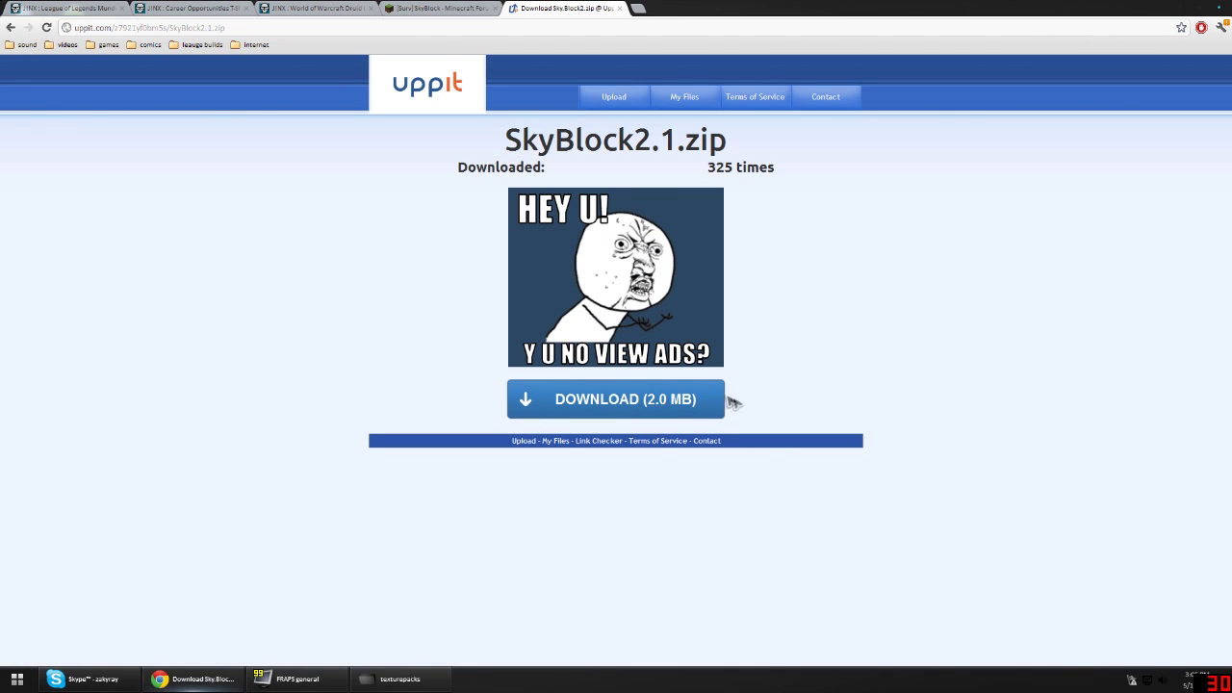
left_click(618, 395)
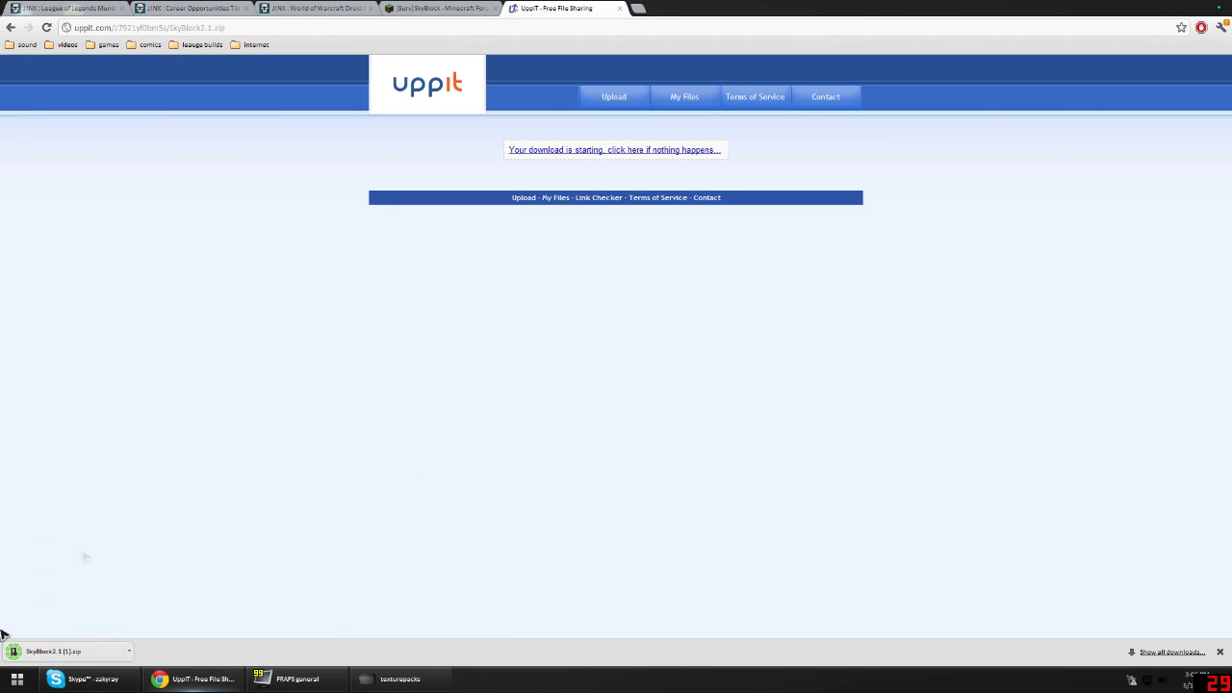
- Open the .minecraft saves folder in Windows Explorer
left_click_drag(33, 652, 96, 654)
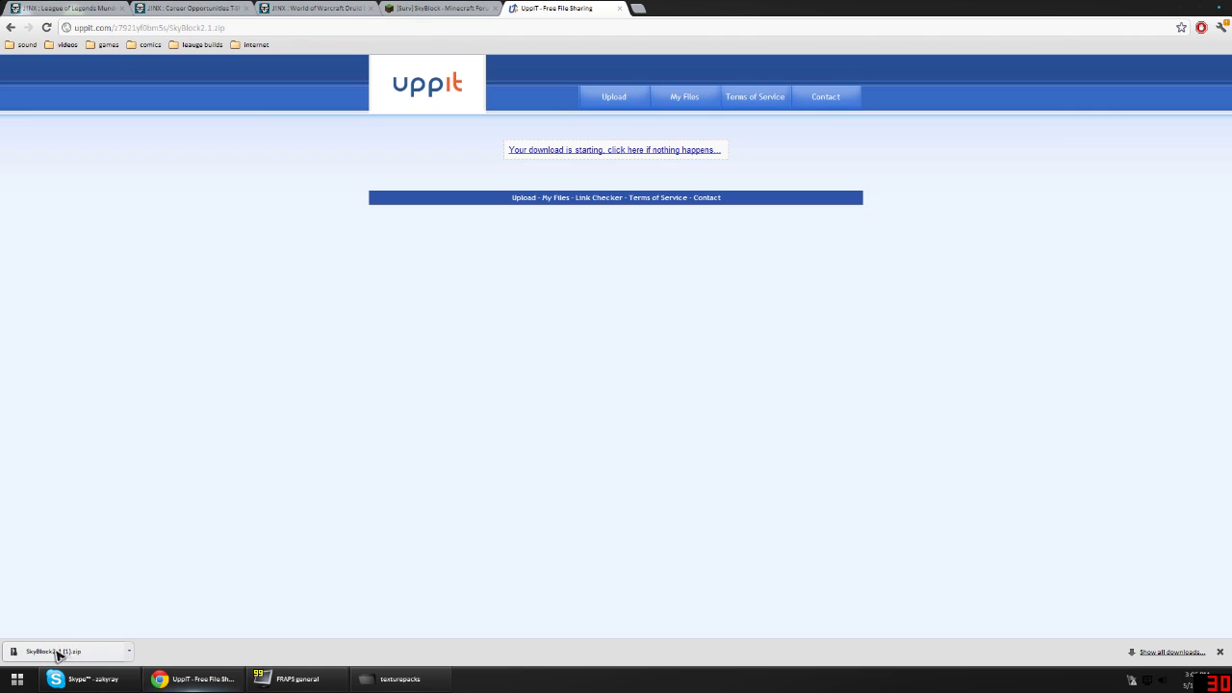
left_click_drag(11, 658, 676, 149)
left_click_drag(626, 230, 641, 107)
left_click(394, 121)
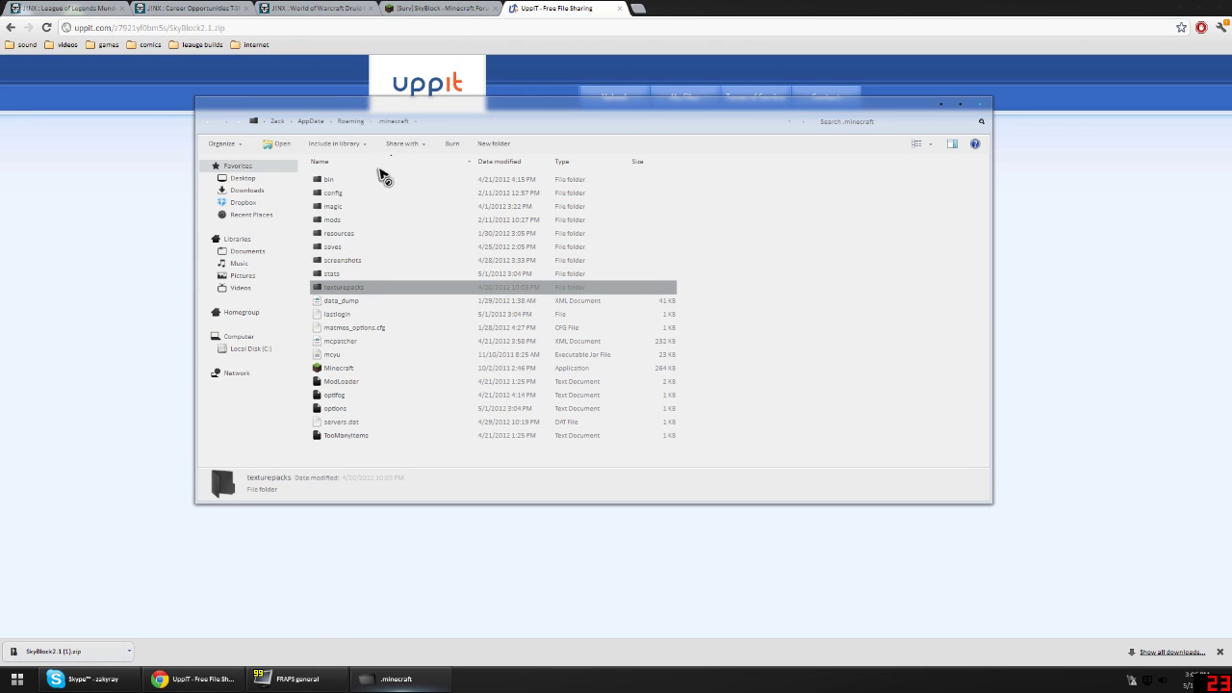
double_click(344, 248)
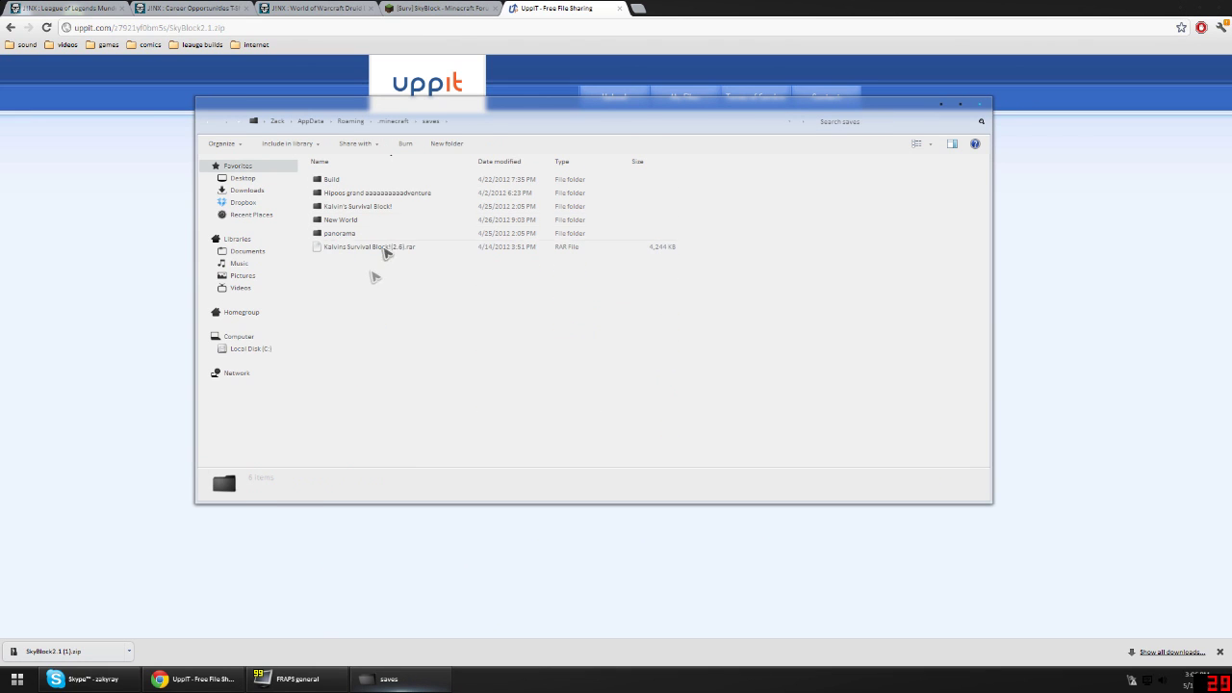
- Copy the downloaded SkyBlock2.1 (1).zip into the saves folder and select it
left_click_drag(68, 652, 475, 319)
left_click(337, 247)
left_click(344, 260)
left_click(356, 337)
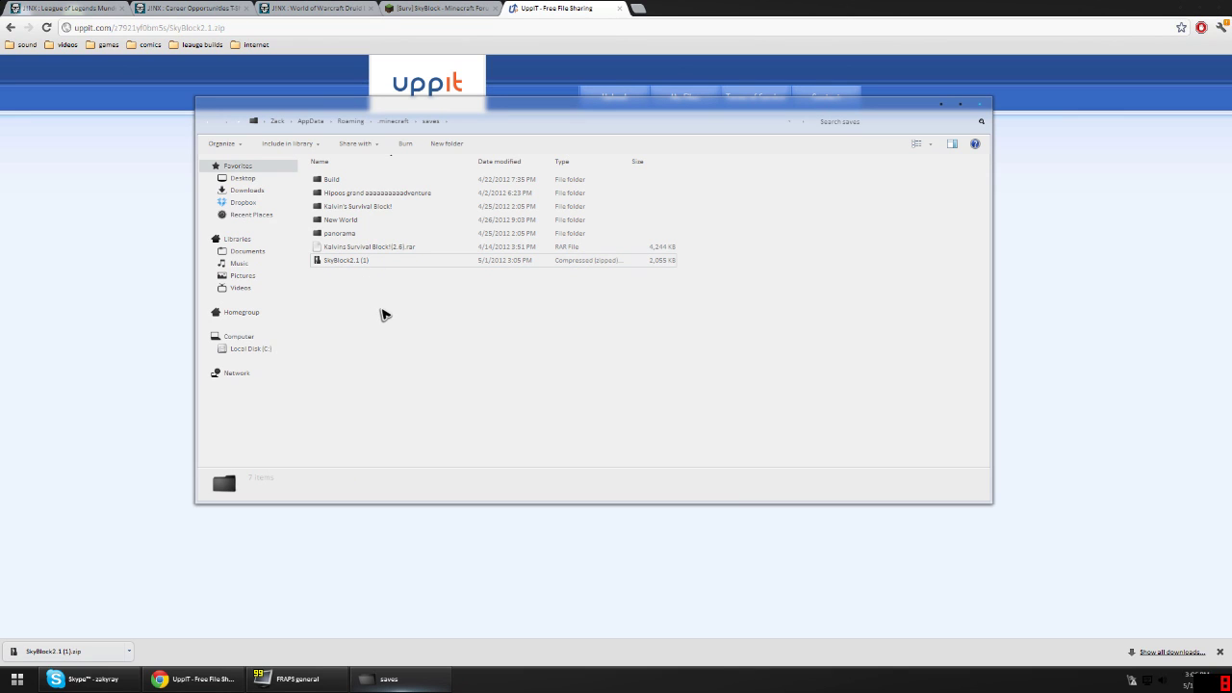
left_click(354, 263)
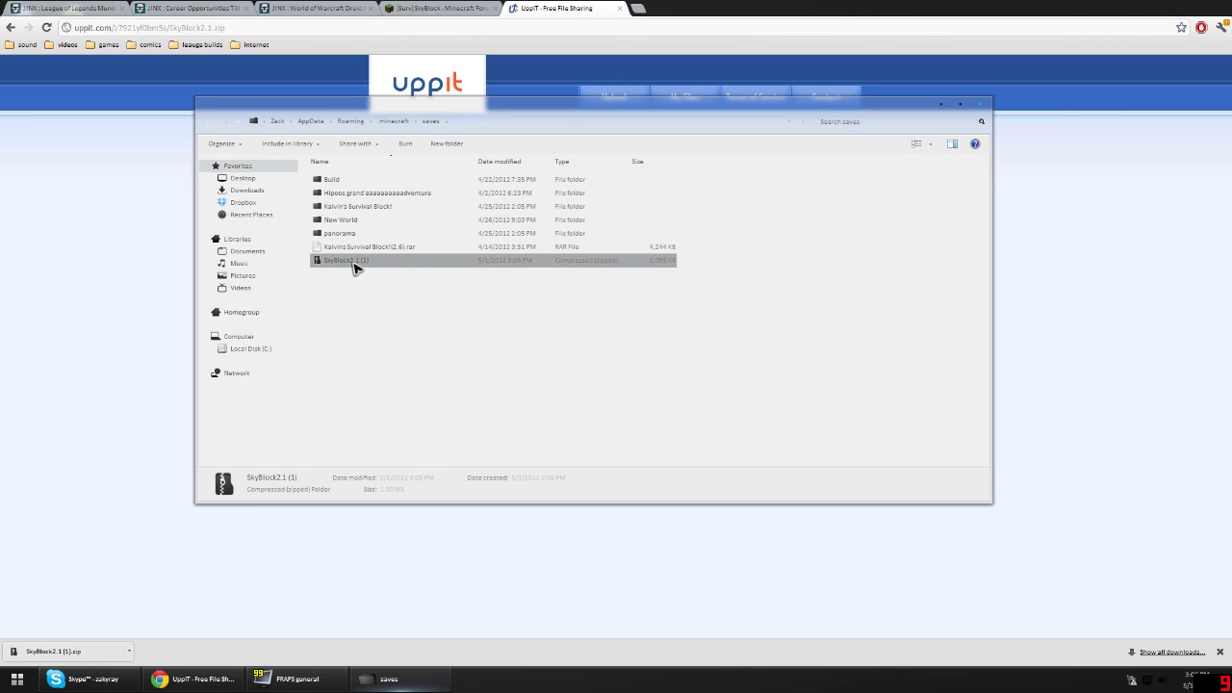
- Extract SkyBlock2.1 (1).zip, allowing unencrypted copies, and move the SkyBlock2.1 folder into saves
right_click(353, 267)
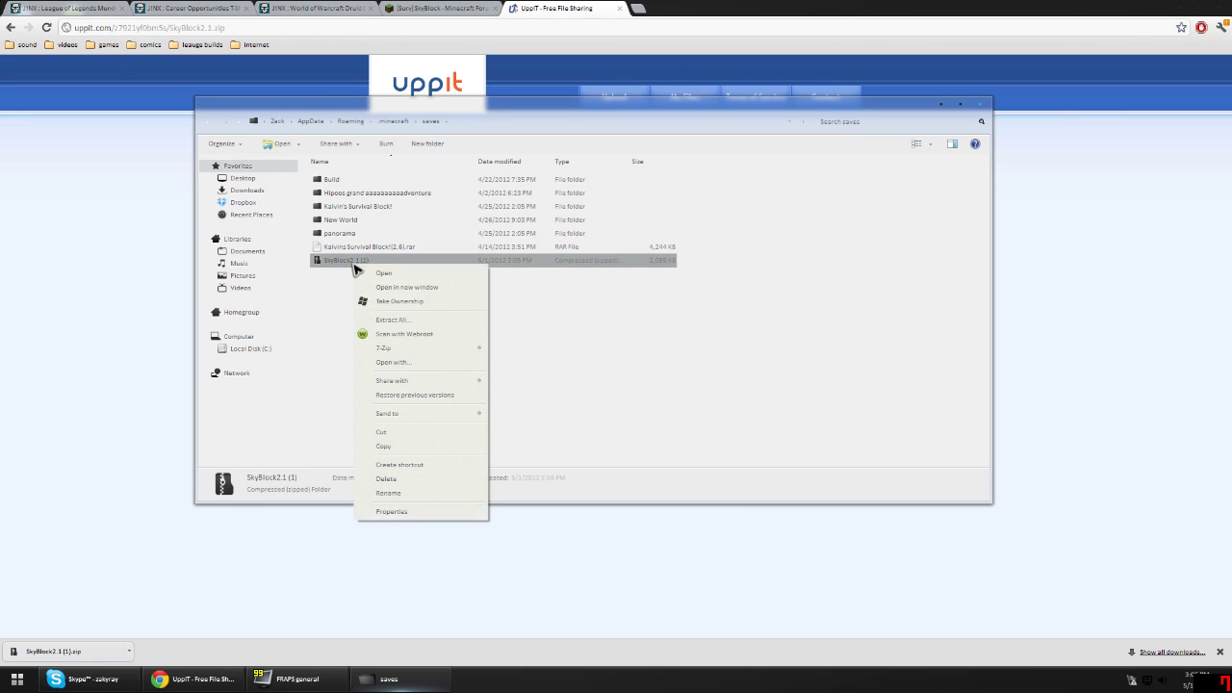
left_click(421, 321)
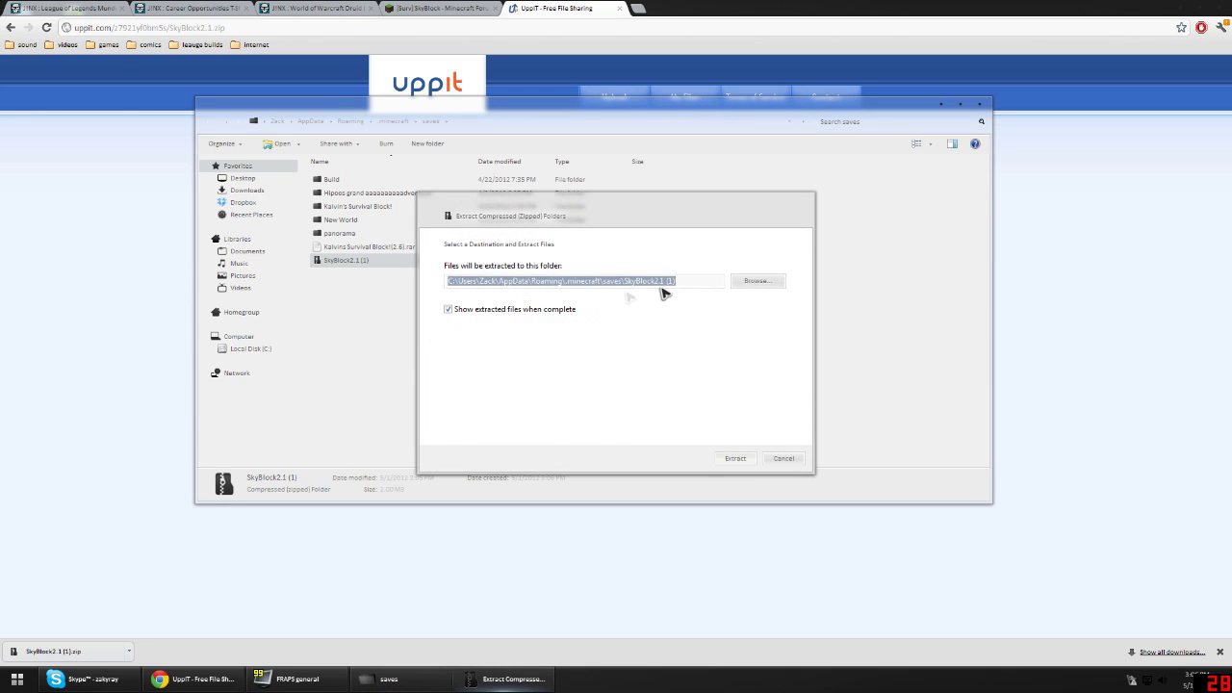
left_click(739, 459)
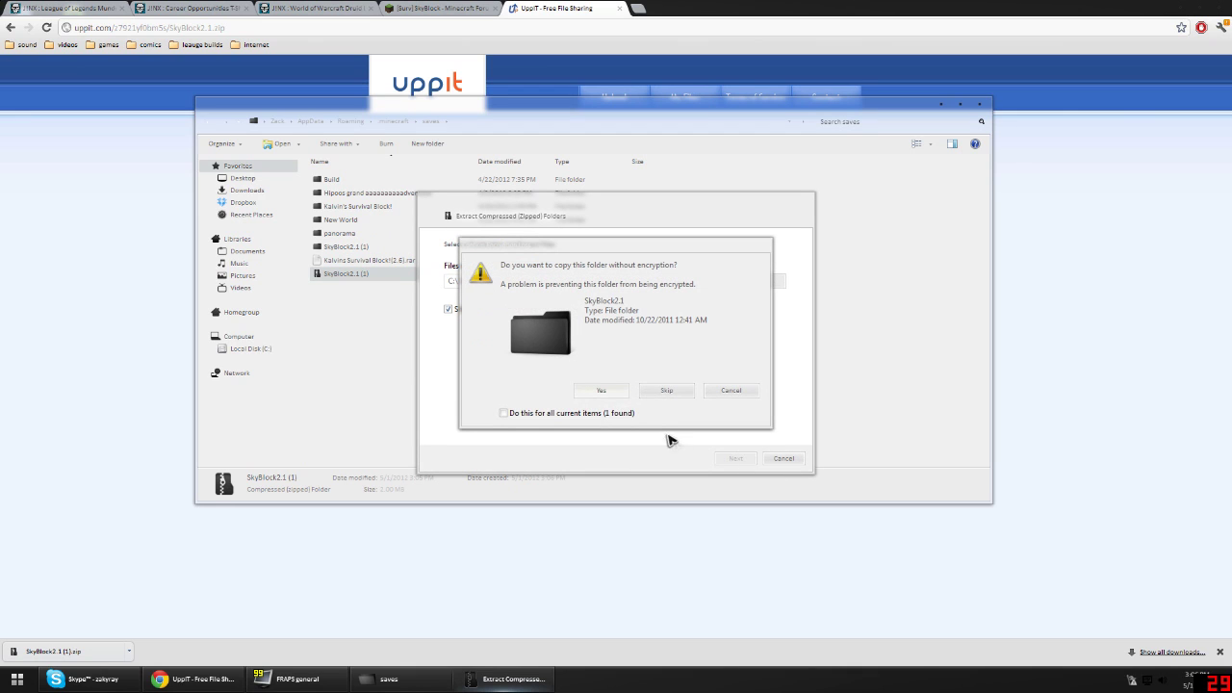
left_click(607, 395)
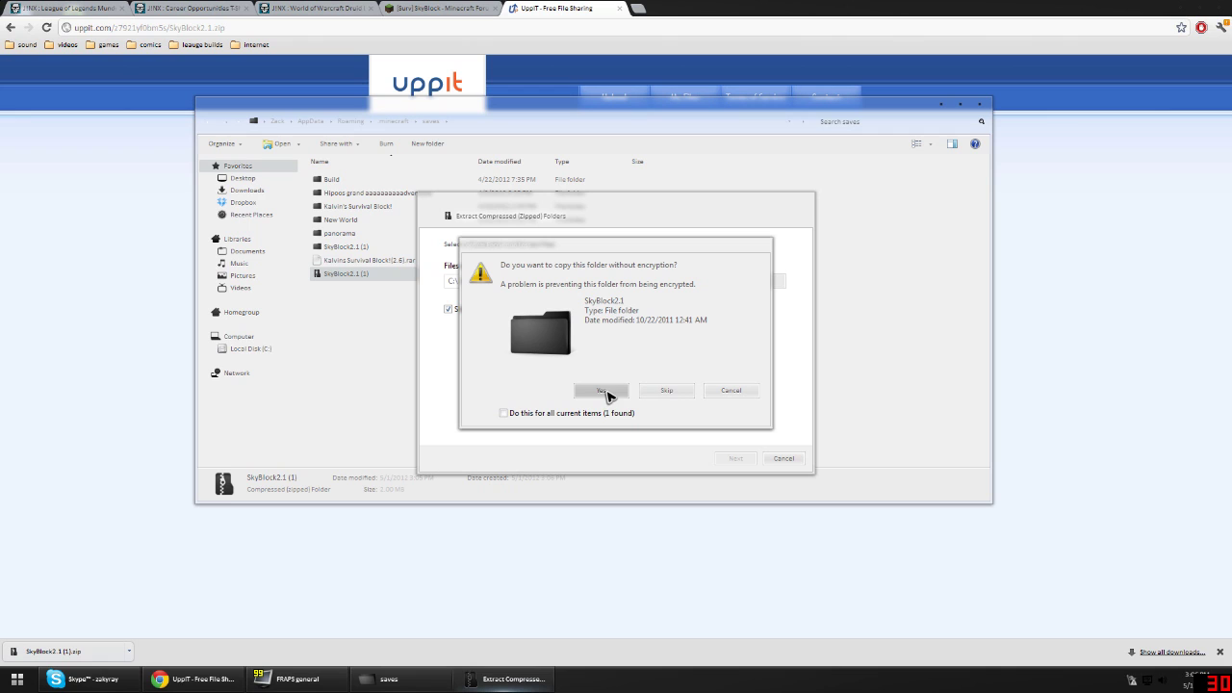
left_click(616, 393)
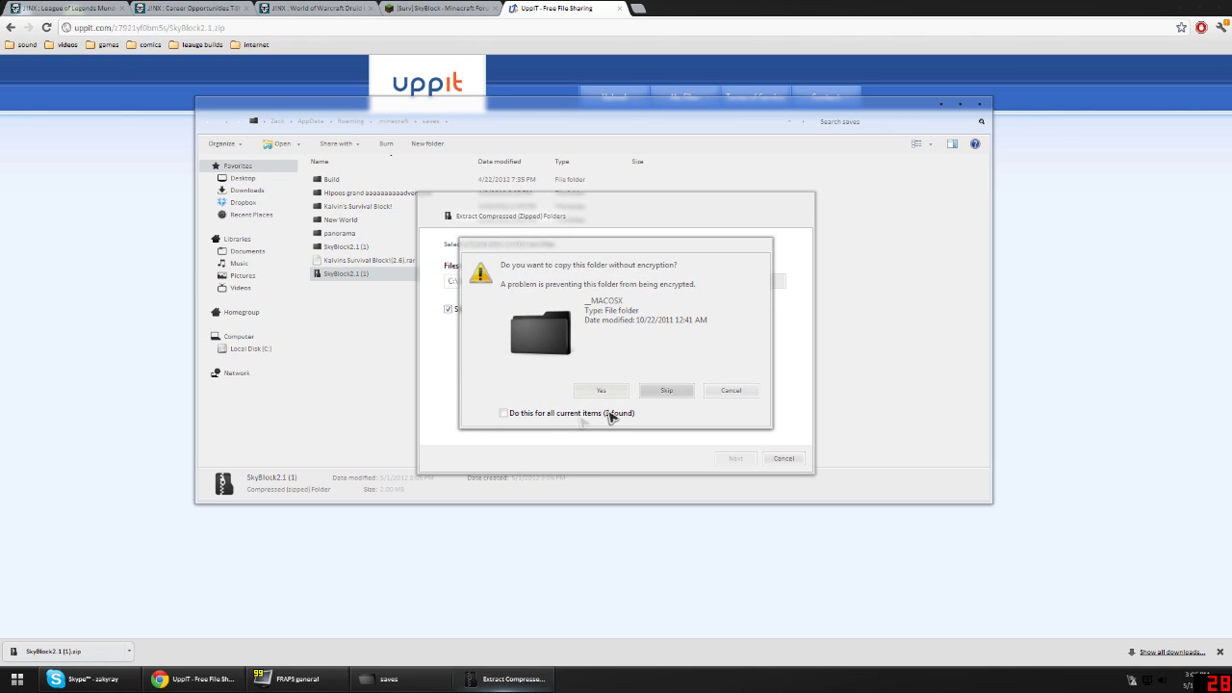
left_click(526, 414)
left_click(601, 390)
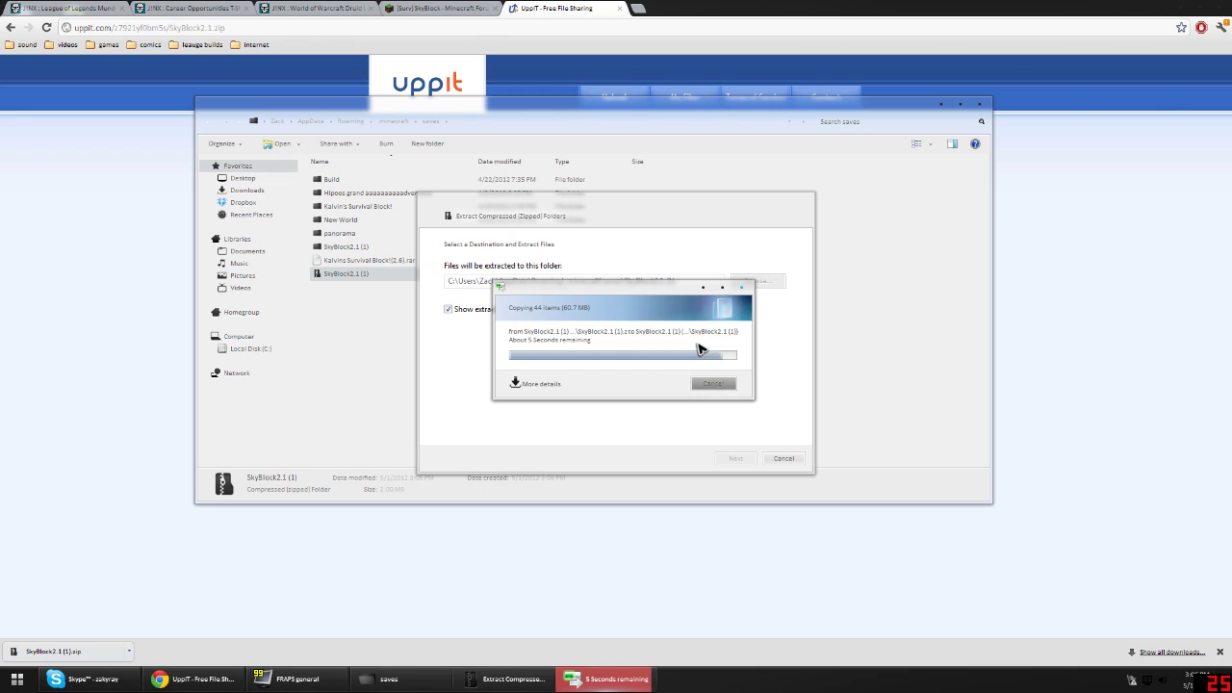
left_click_drag(481, 123, 737, 144)
left_click_drag(660, 228, 385, 414)
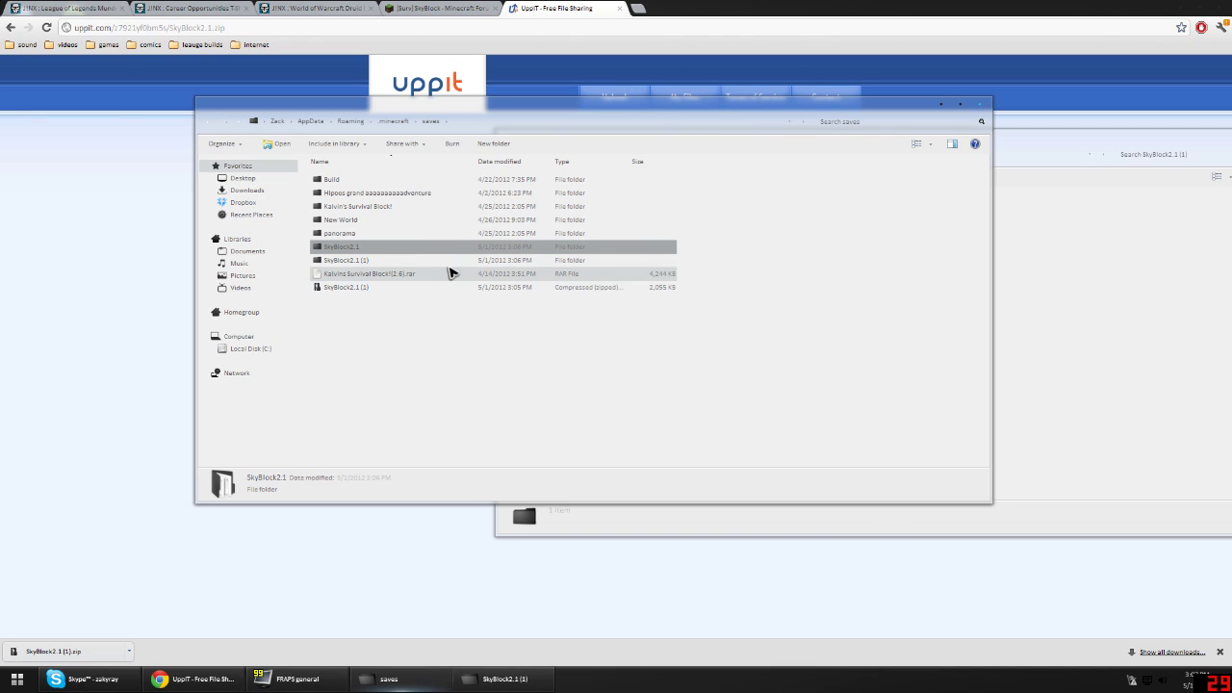
- Close the saves and extracted-folder Explorer windows
left_click(979, 103)
left_click_drag(1164, 130, 873, 133)
left_click(988, 141)
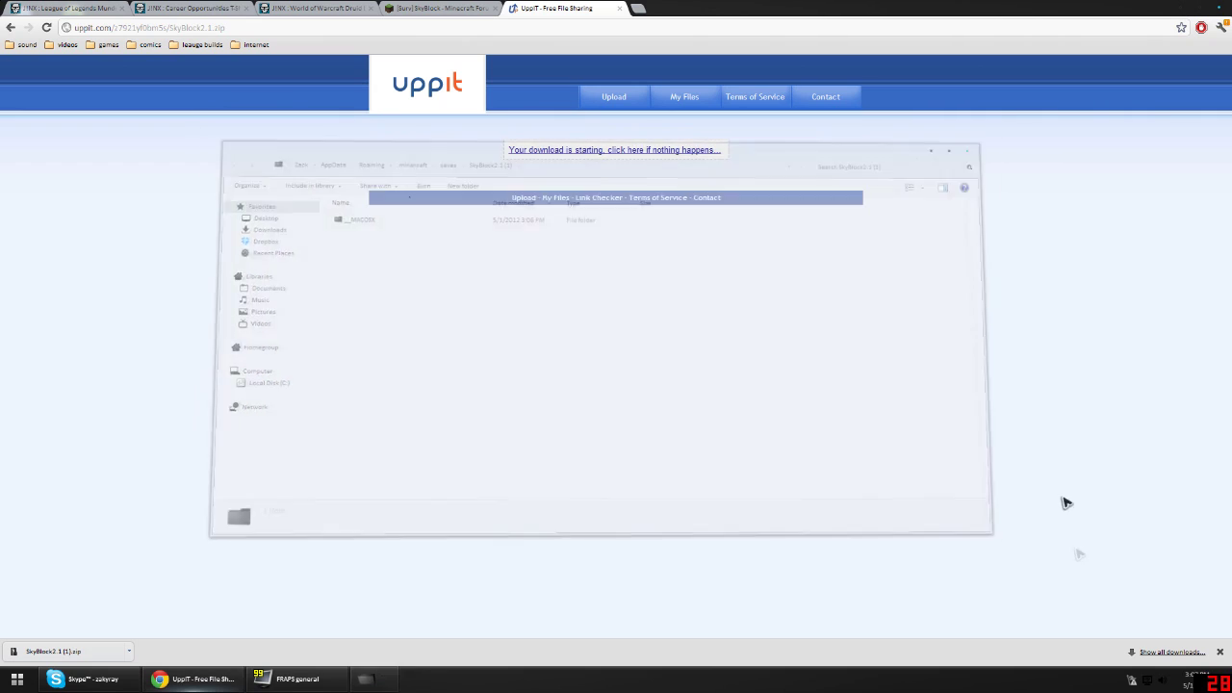
- Launch Minecraft from the Steam tray icon's game list
left_click(1115, 679)
right_click(1135, 596)
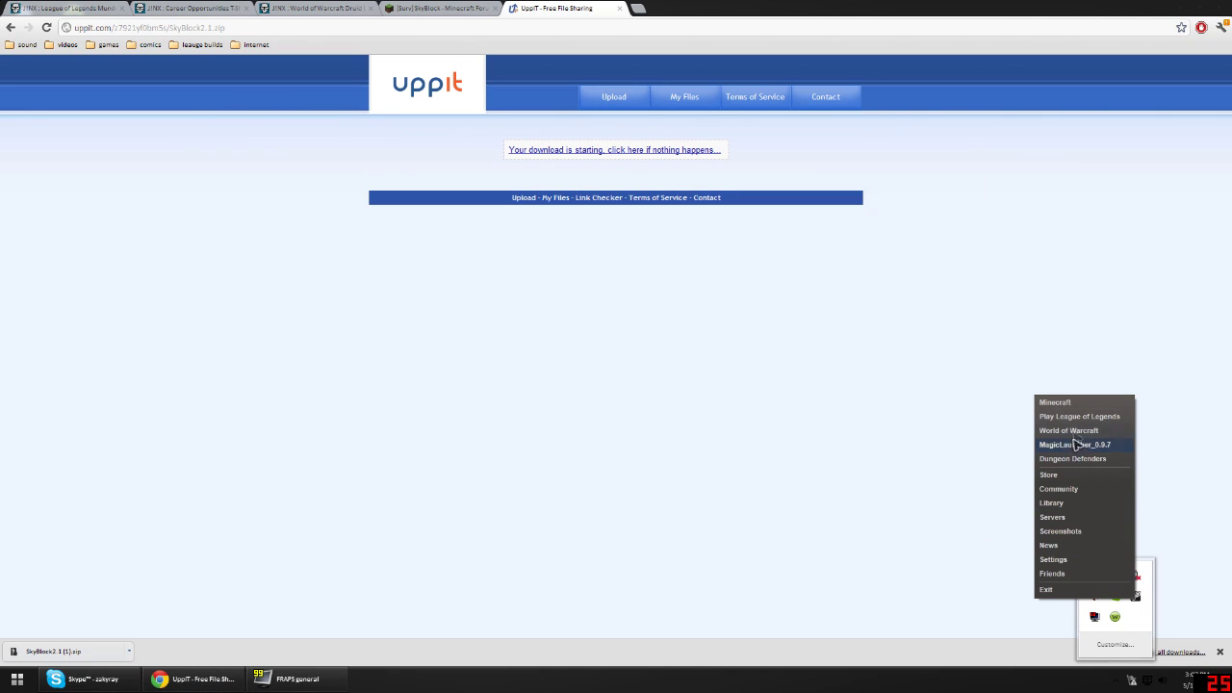
left_click(1072, 405)
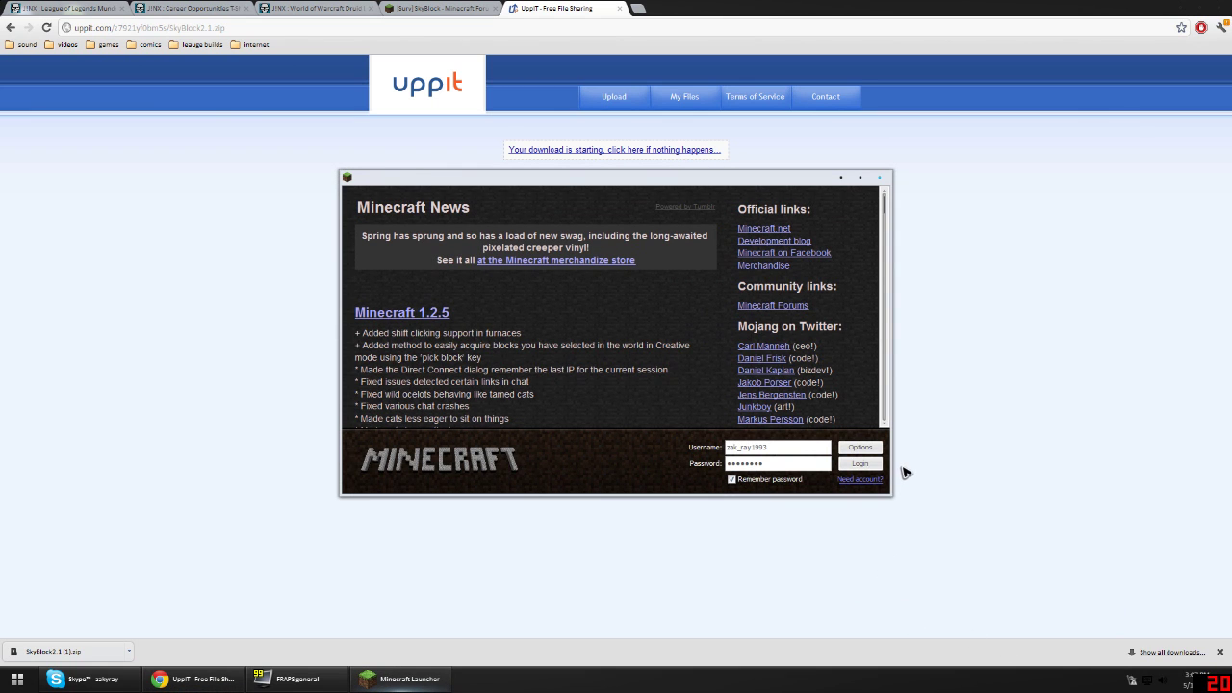
- Log in and start SkyBlock2.1 from the Singleplayer list, triggering its Anvil conversion
left_click(860, 463)
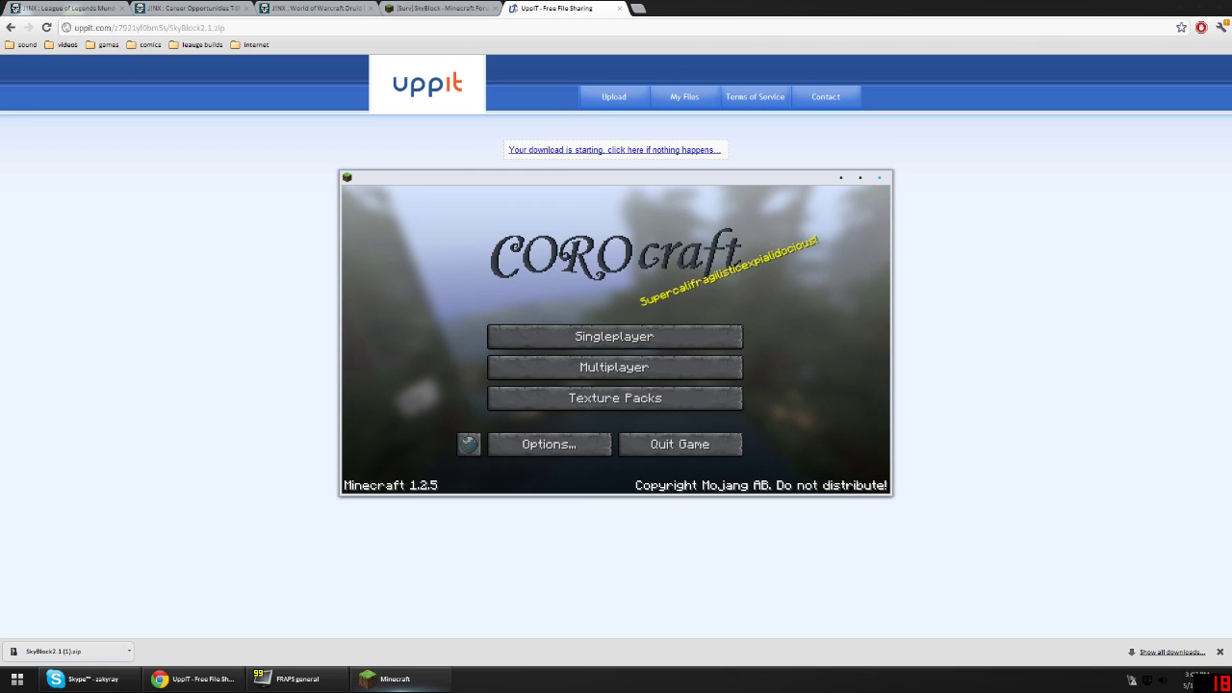
left_click(613, 338)
scroll(636, 335, "down", 3)
left_click(570, 393)
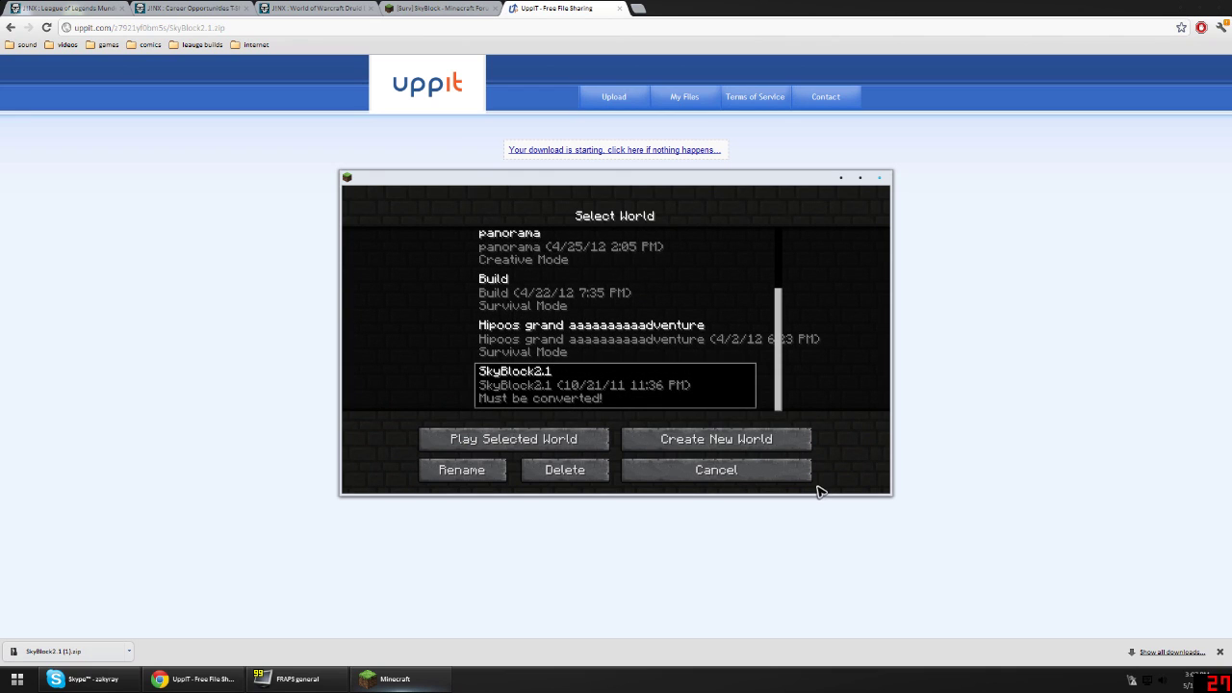
double_click(604, 383)
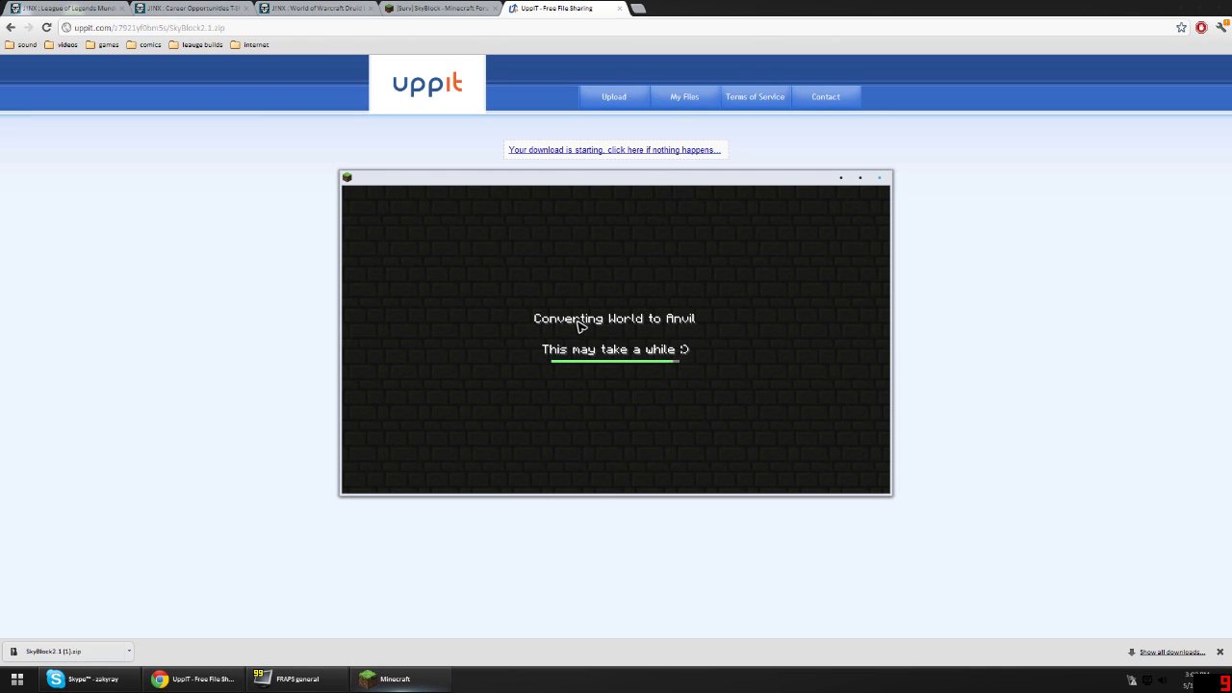
- Enter the converted world, walk to the starter chest, open it and close it
left_click(559, 437)
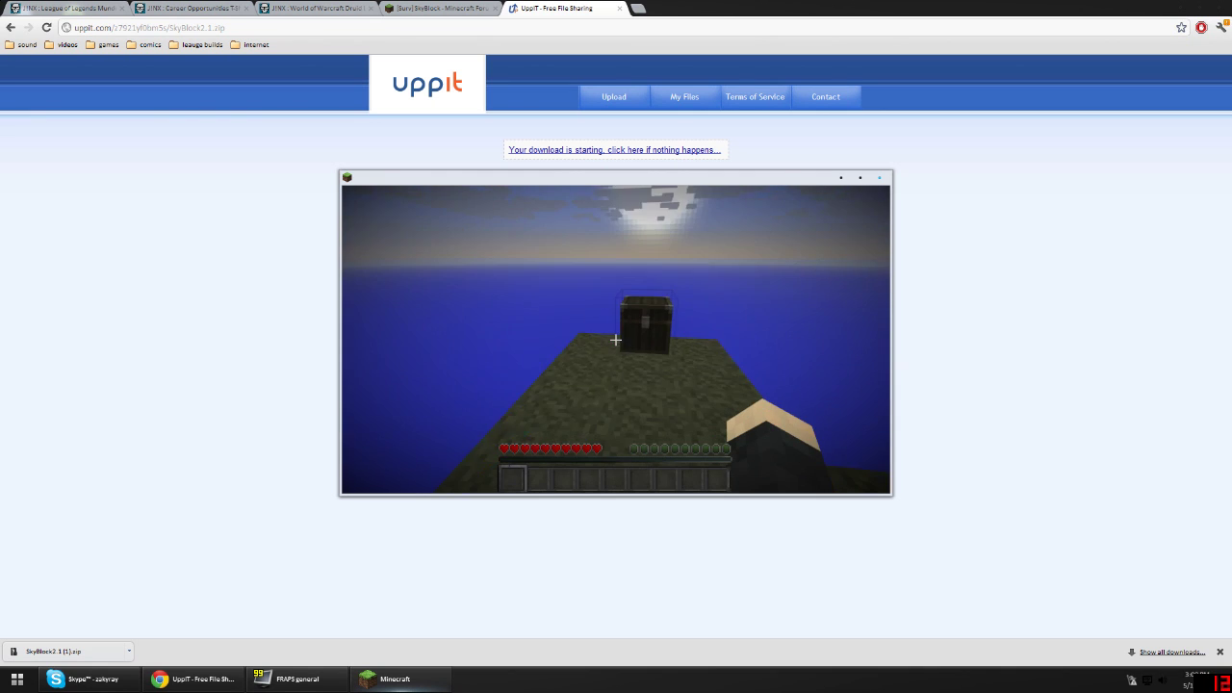
key("w")
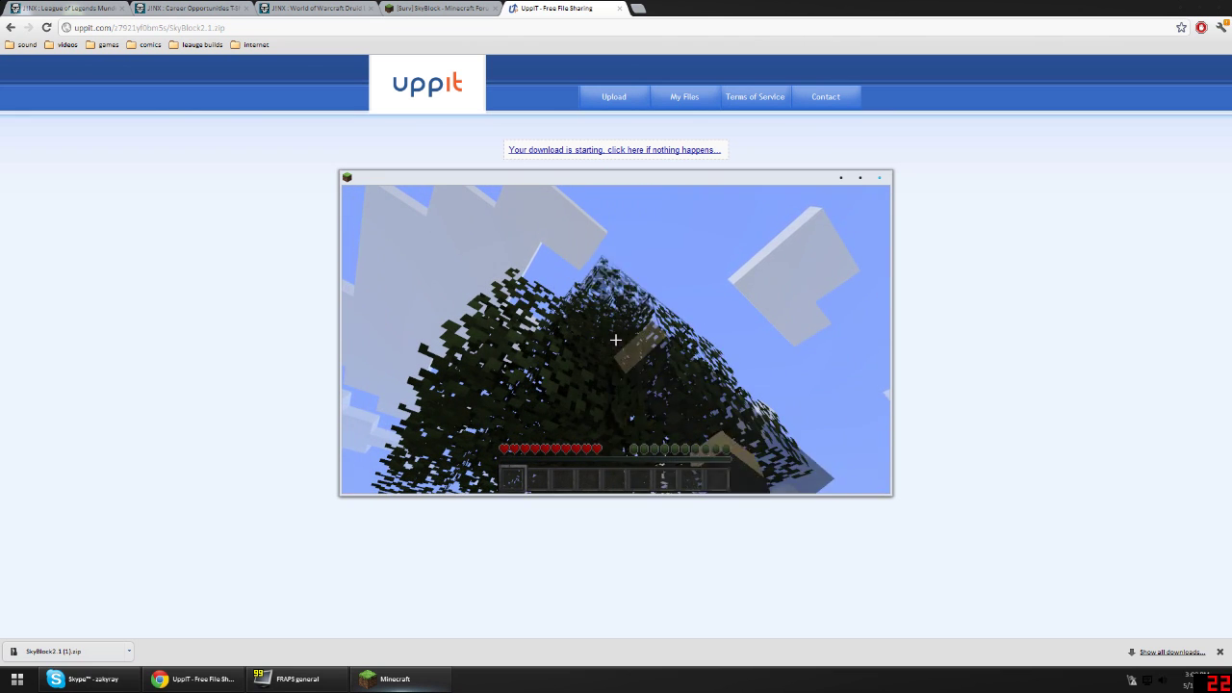
right_click(616, 340)
key("Escape")
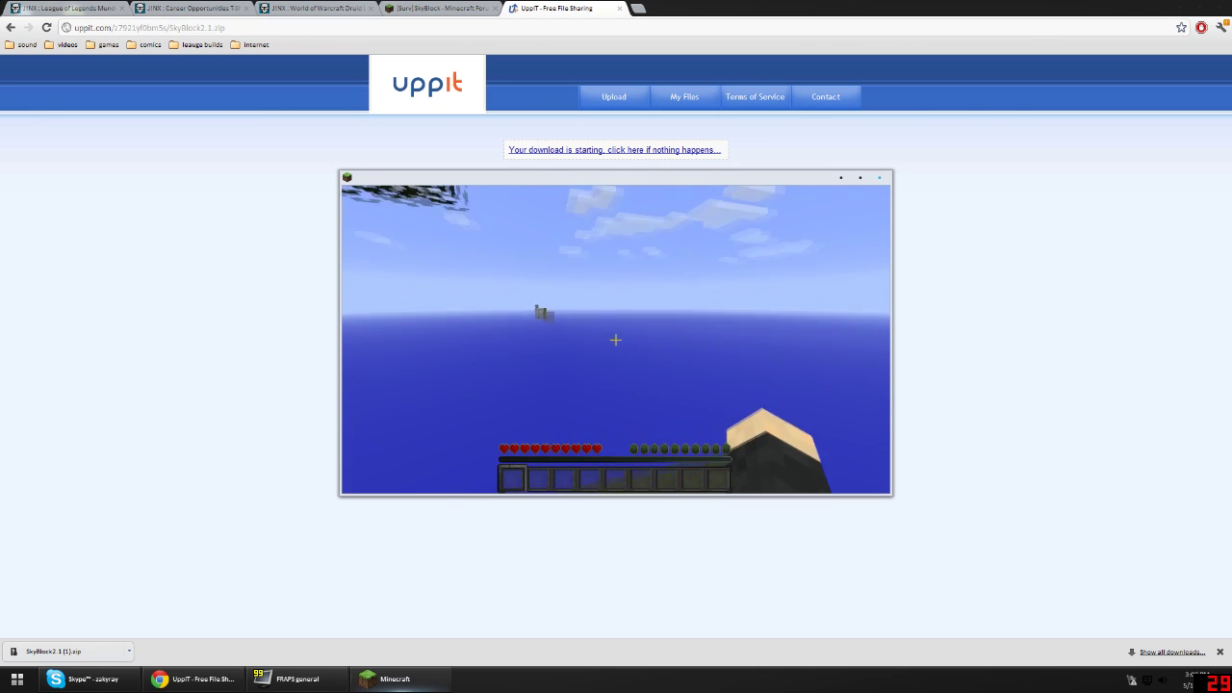